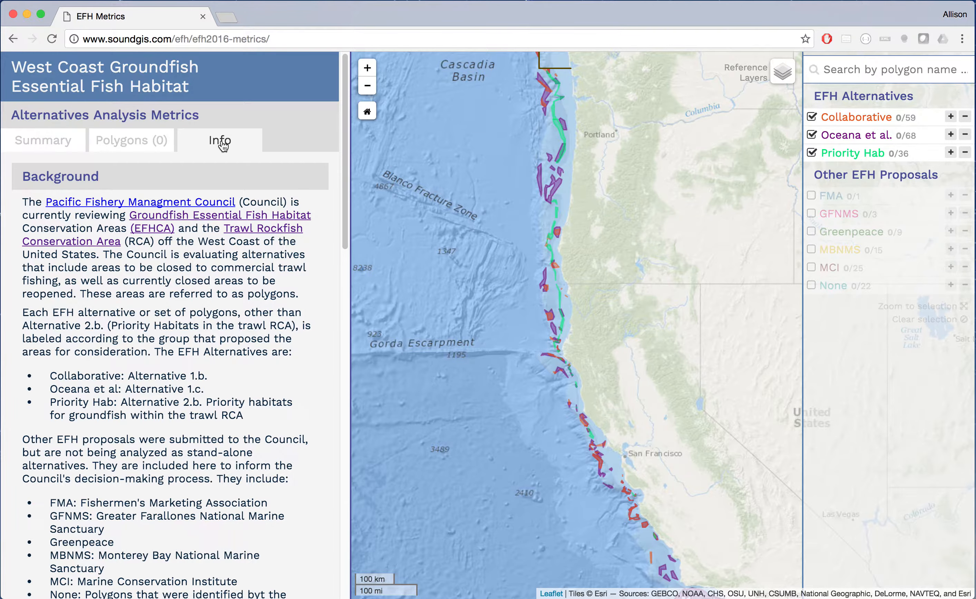
# - Show the Summary tab's polygon-selection instructions in place of the background text
pyautogui.click(52, 144)
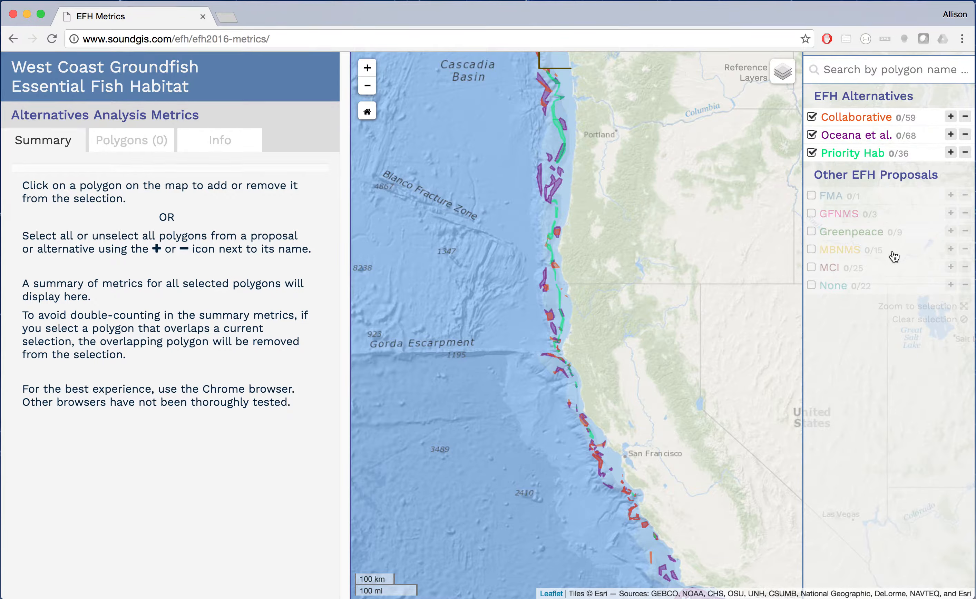
# - Toggle the Collaborative and Oceana et al. layers off and back on, then view Heceta Bank's details
pyautogui.click(814, 117)
pyautogui.click(813, 118)
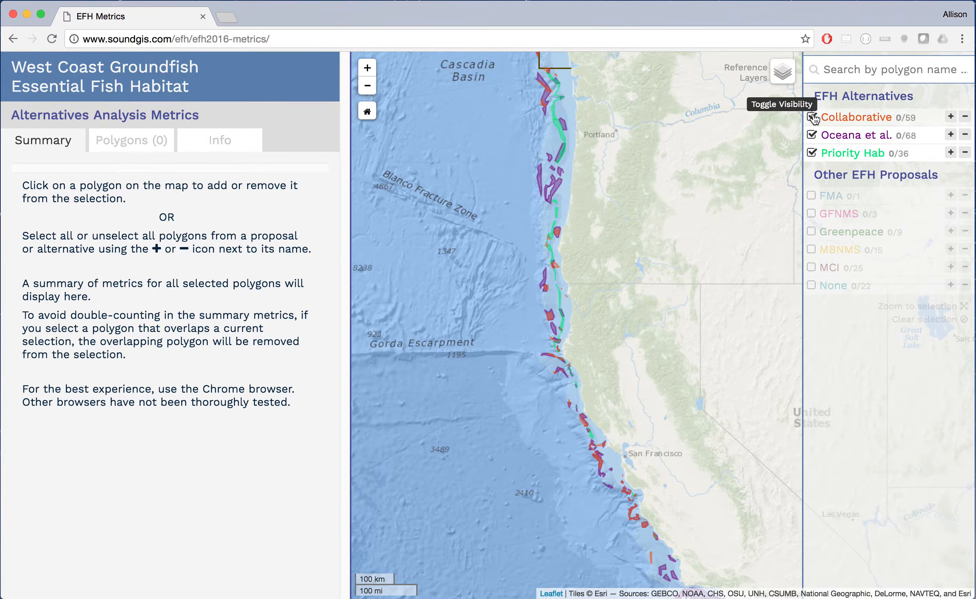
pyautogui.click(814, 136)
pyautogui.click(813, 135)
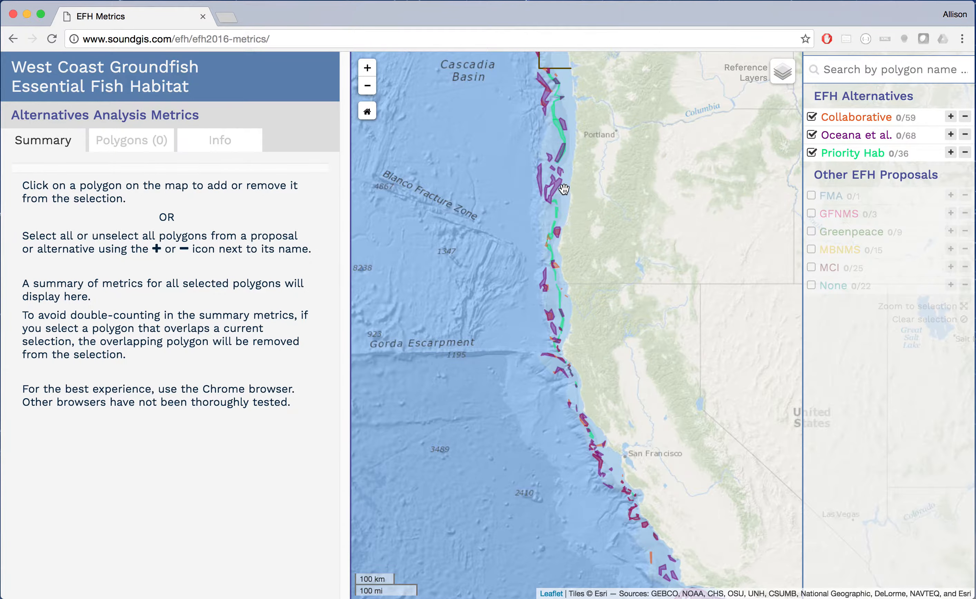
pyautogui.moveTo(561, 192)
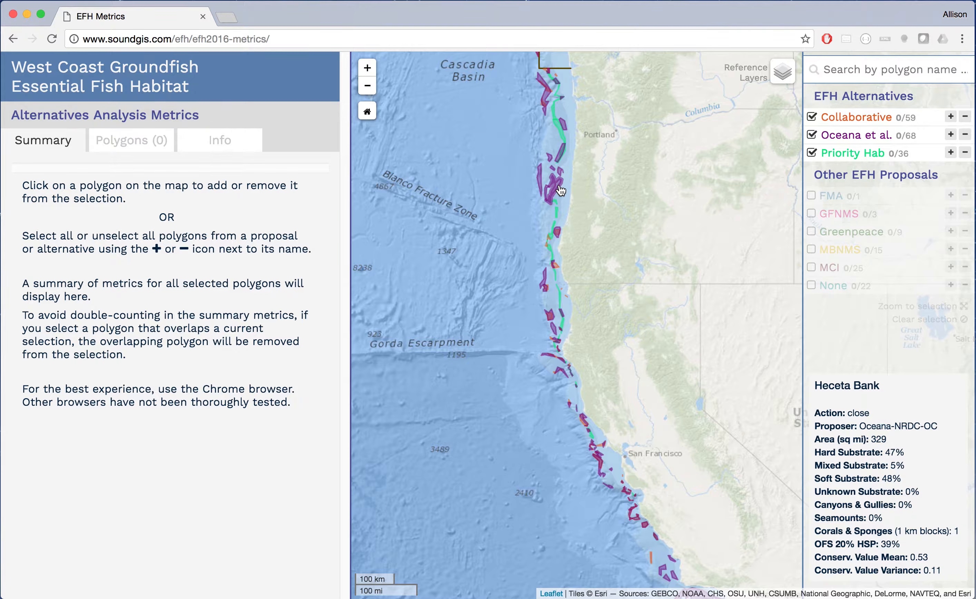
# - Select the Heceta Bank polygon and review it in the Polygons table
pyautogui.click(560, 190)
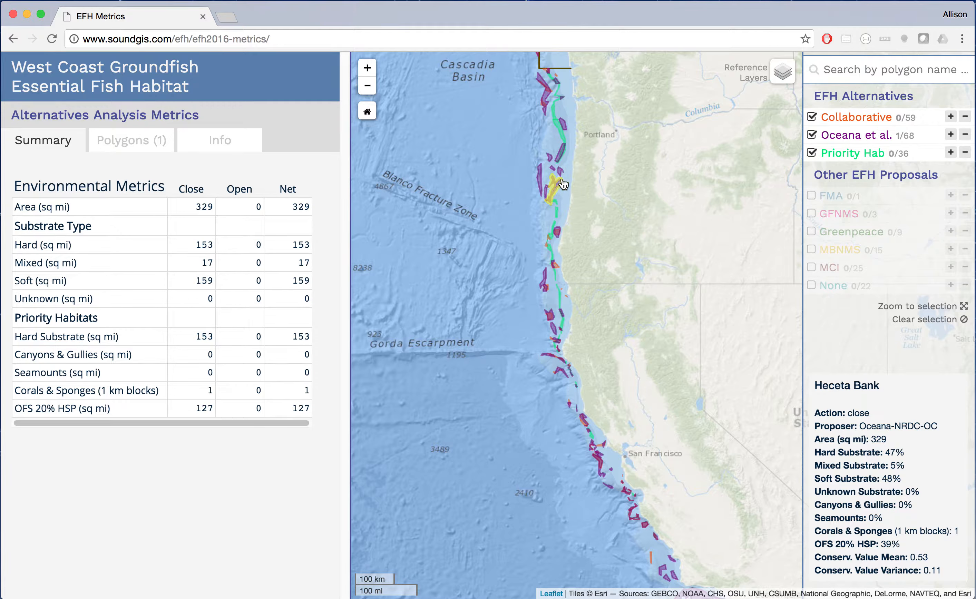
pyautogui.click(138, 145)
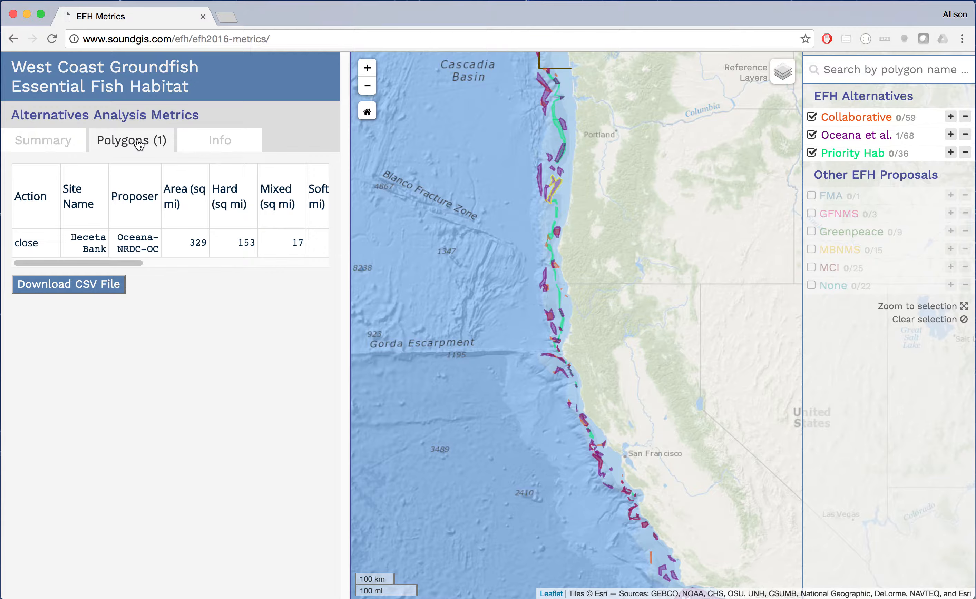
pyautogui.click(52, 143)
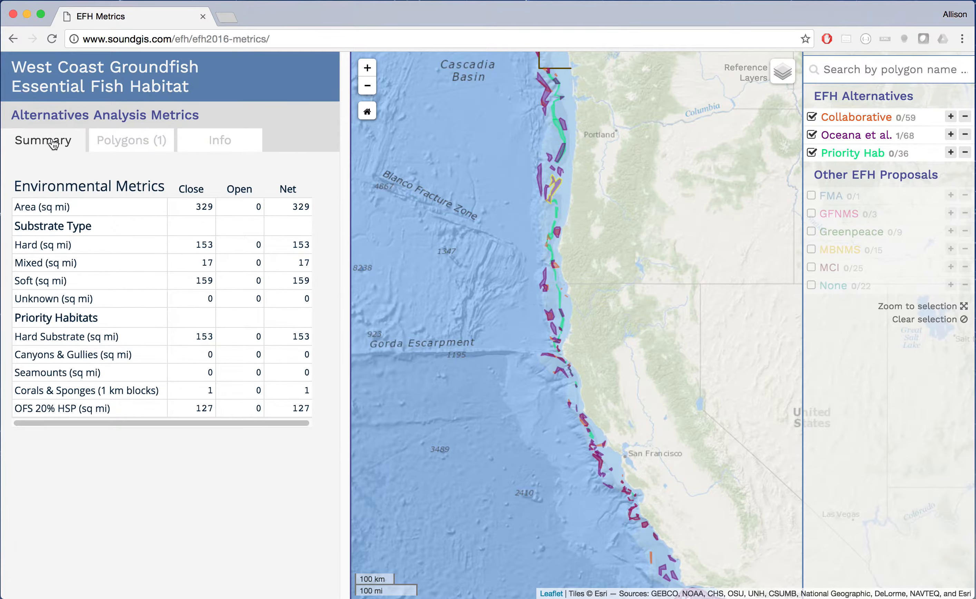
# - Add Hydrate Ridge and Priority Hab polygon hio-003, then review the three-polygon table
pyautogui.moveTo(541, 182)
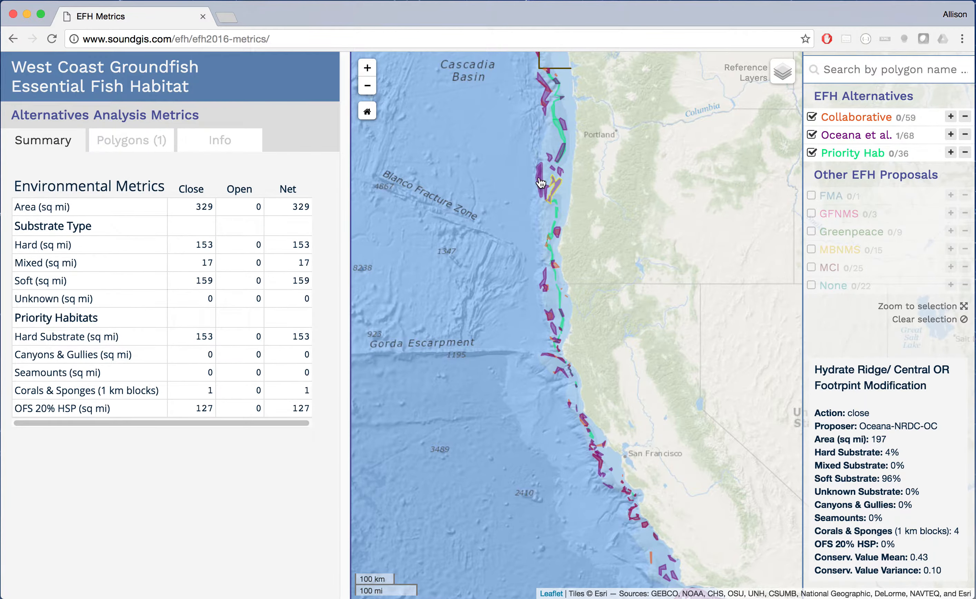
pyautogui.click(540, 183)
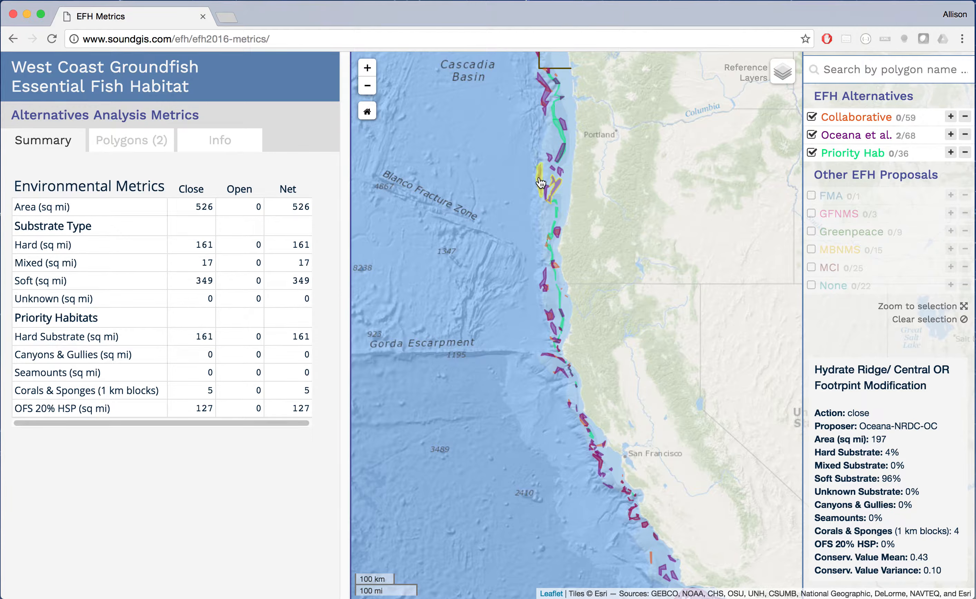
pyautogui.click(564, 138)
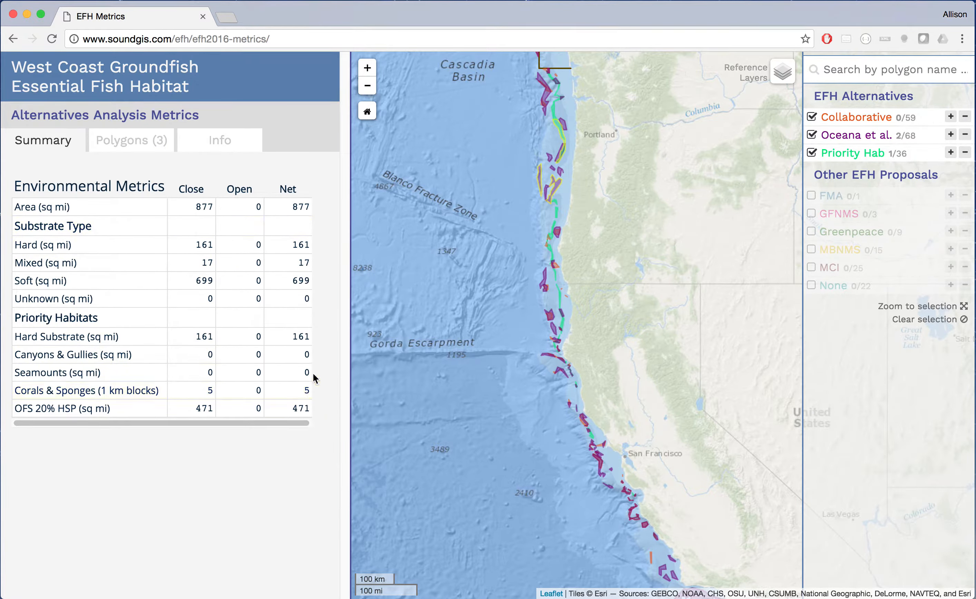
pyautogui.click(136, 145)
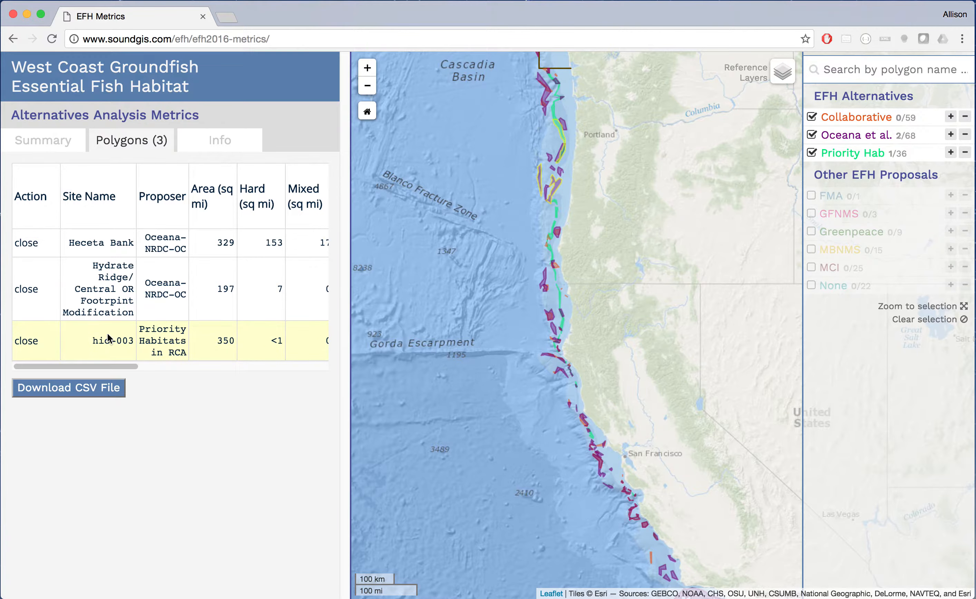
pyautogui.click(65, 147)
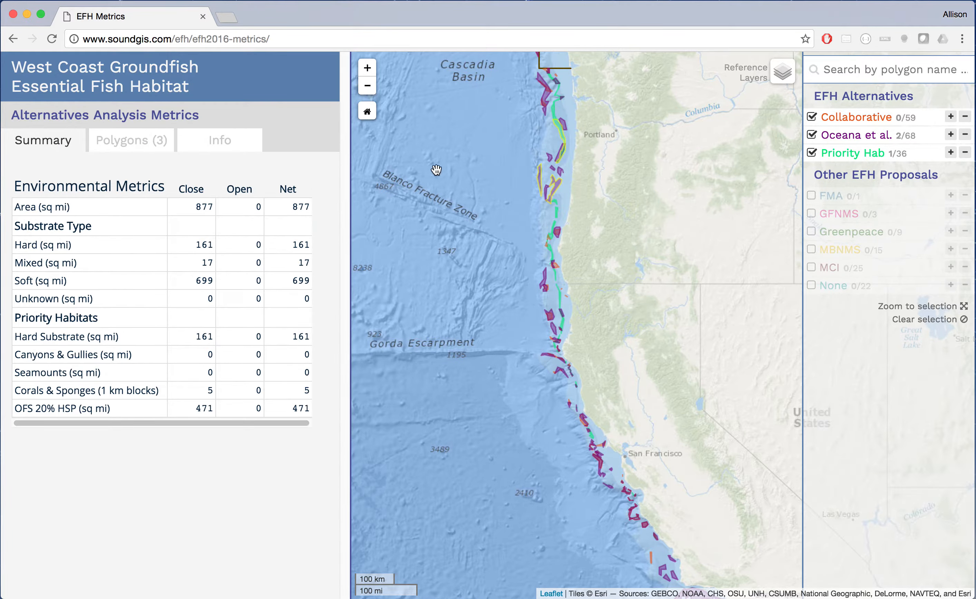
# - Toggle Hydrate Ridge off and on, leaving it selected for 877 sq mi closed
pyautogui.moveTo(556, 129)
pyautogui.click(541, 182)
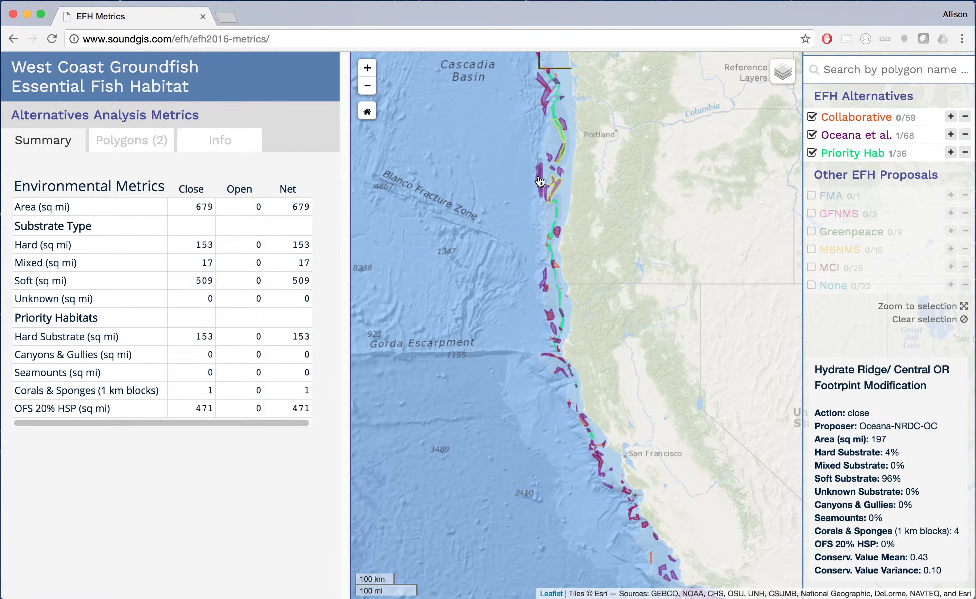
pyautogui.click(541, 182)
pyautogui.click(540, 182)
pyautogui.click(540, 182)
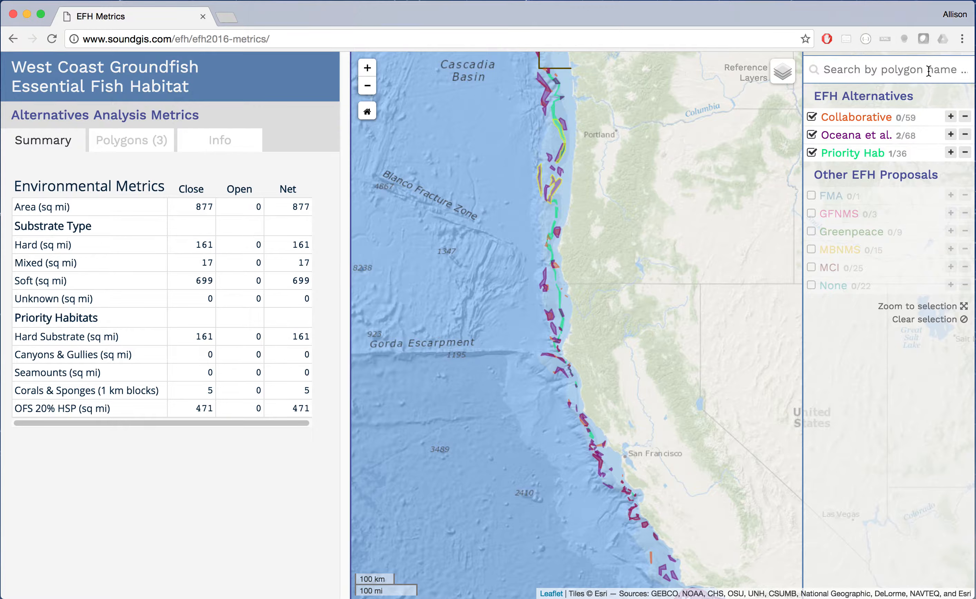
# - Search 'hec' and jump to Heceta Bank, showing Heceta Bank West at 68 sq mi
pyautogui.click(855, 72)
pyautogui.write('heca')
pyautogui.press('BackSpace')
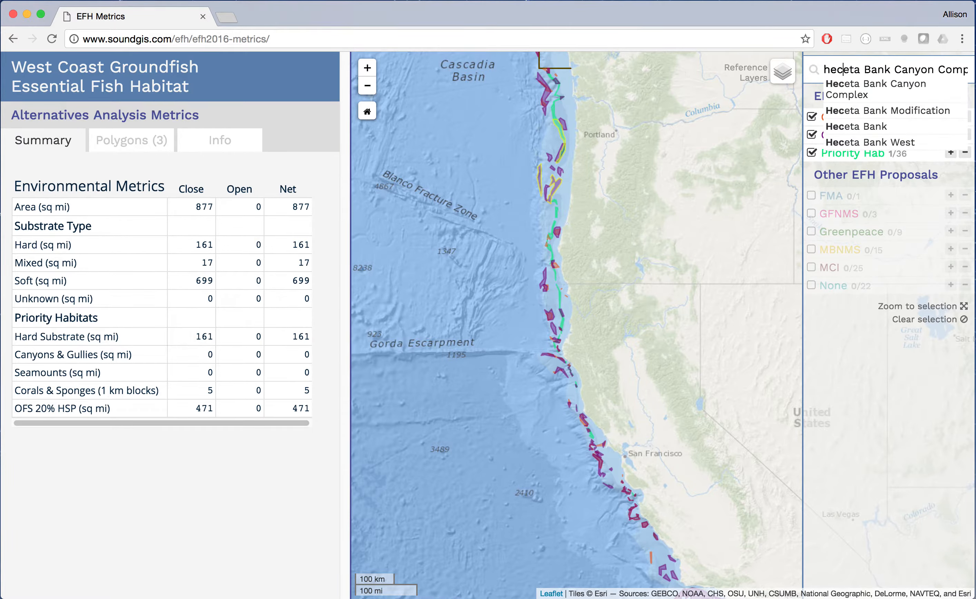
pyautogui.click(874, 127)
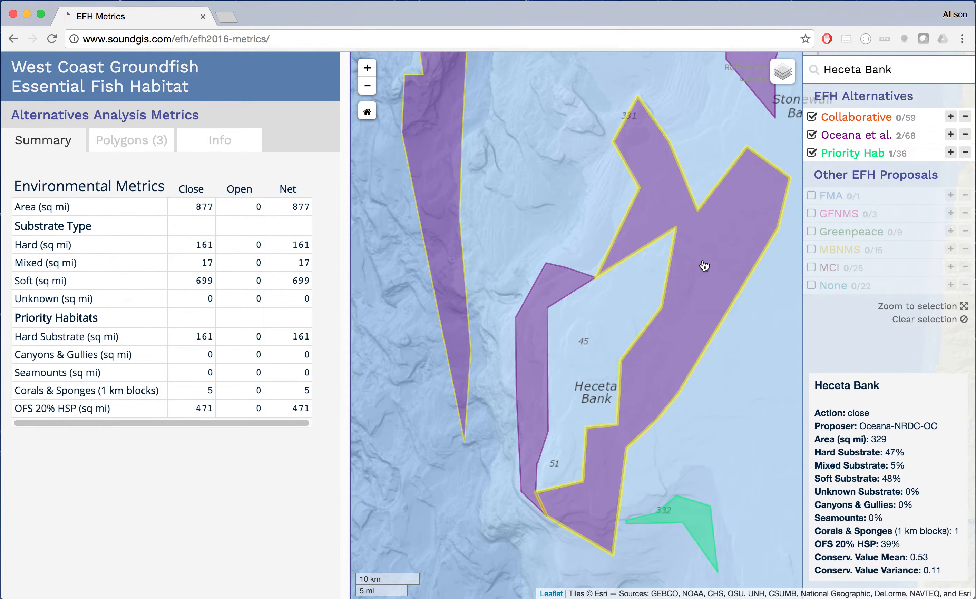
pyautogui.moveTo(554, 297)
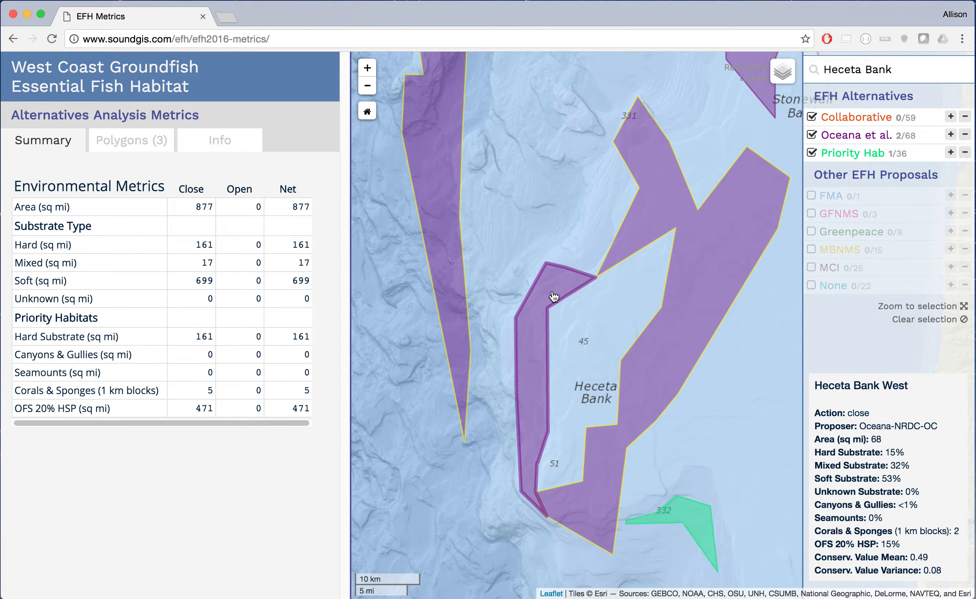
# - Add Heceta Bank West and Cascadia Shelf Hotspot, then list the four selected polygons
pyautogui.click(553, 296)
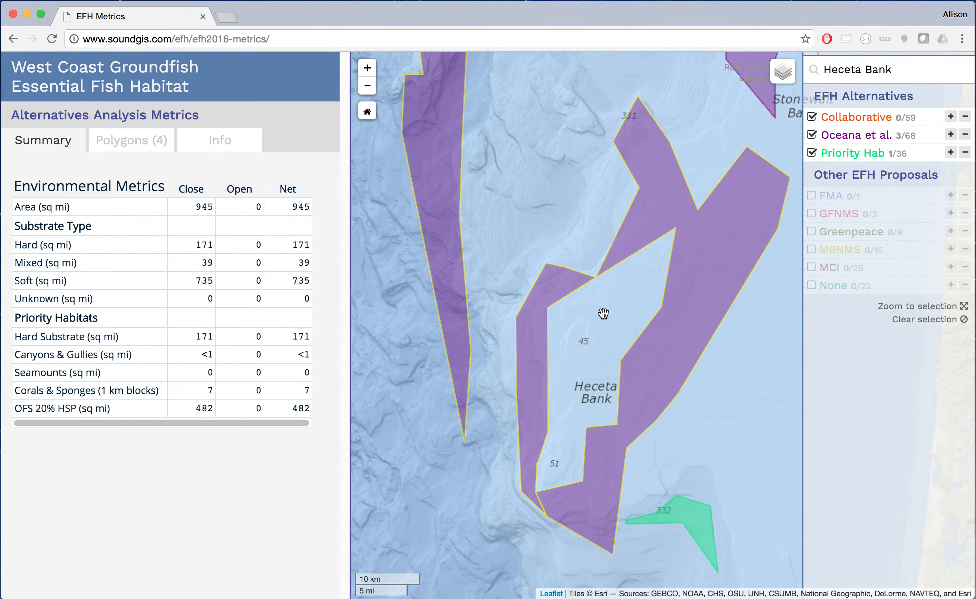
pyautogui.scroll(-2, 705, 393)
pyautogui.scroll(-2, 705, 393)
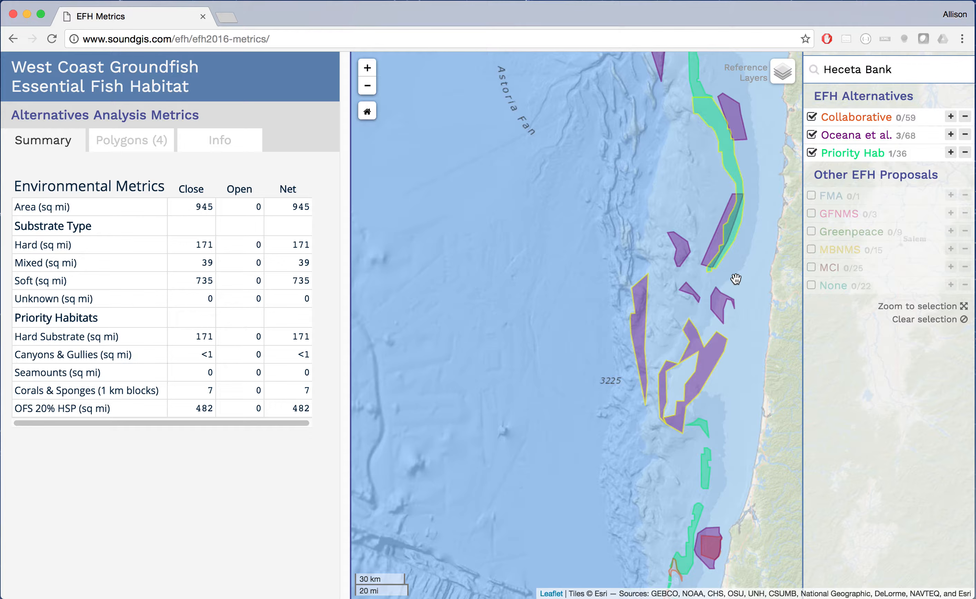
pyautogui.moveTo(712, 251)
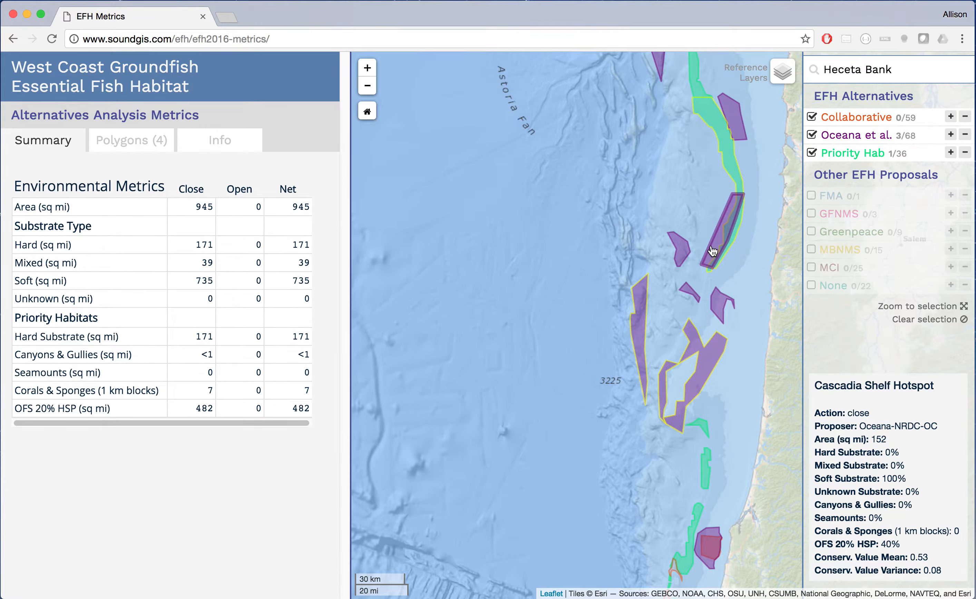
pyautogui.click(713, 251)
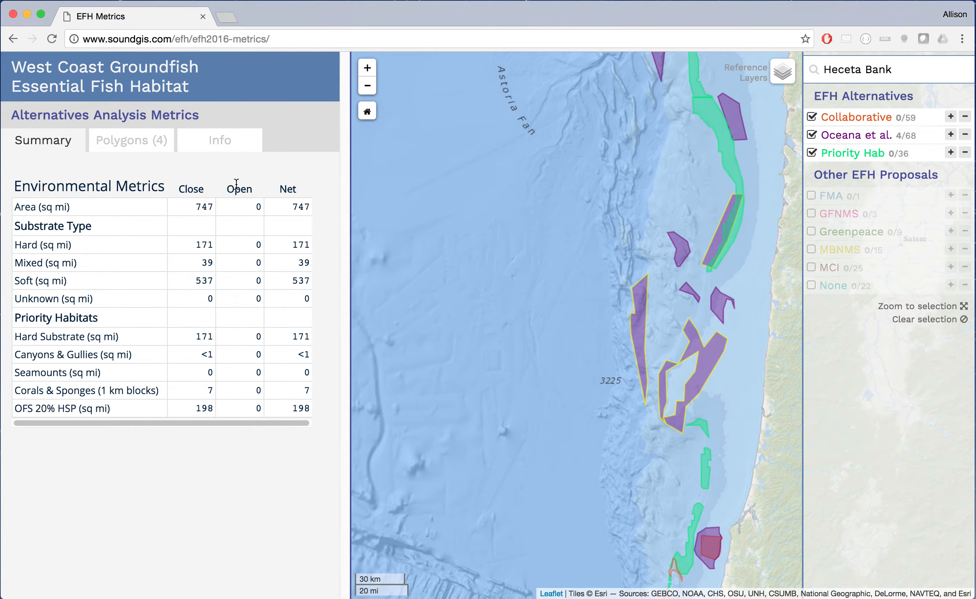
pyautogui.click(138, 147)
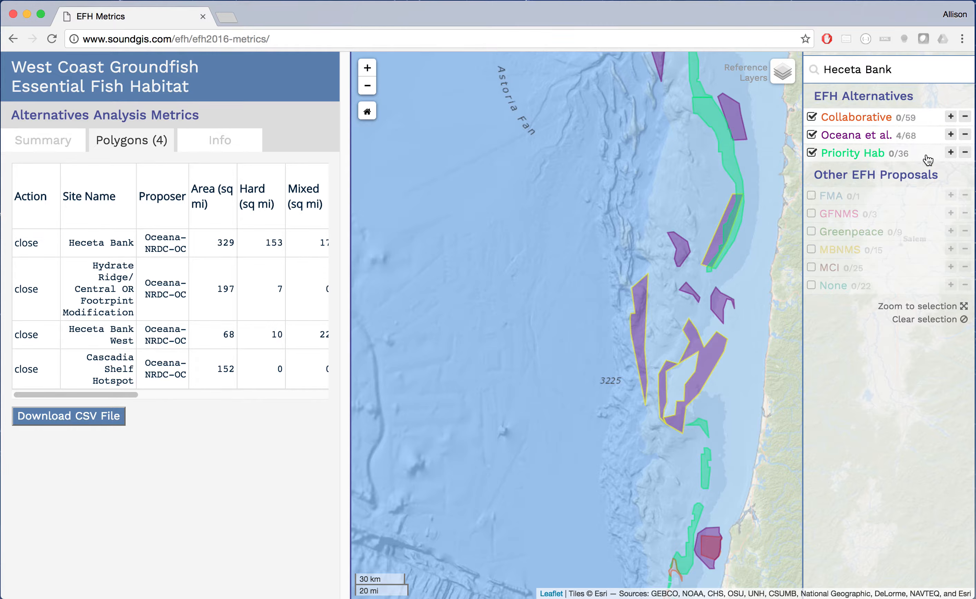
# - Select all 68 Oceana et al. polygons (19,697 sq mi closed) and zoom to the selection
pyautogui.click(951, 135)
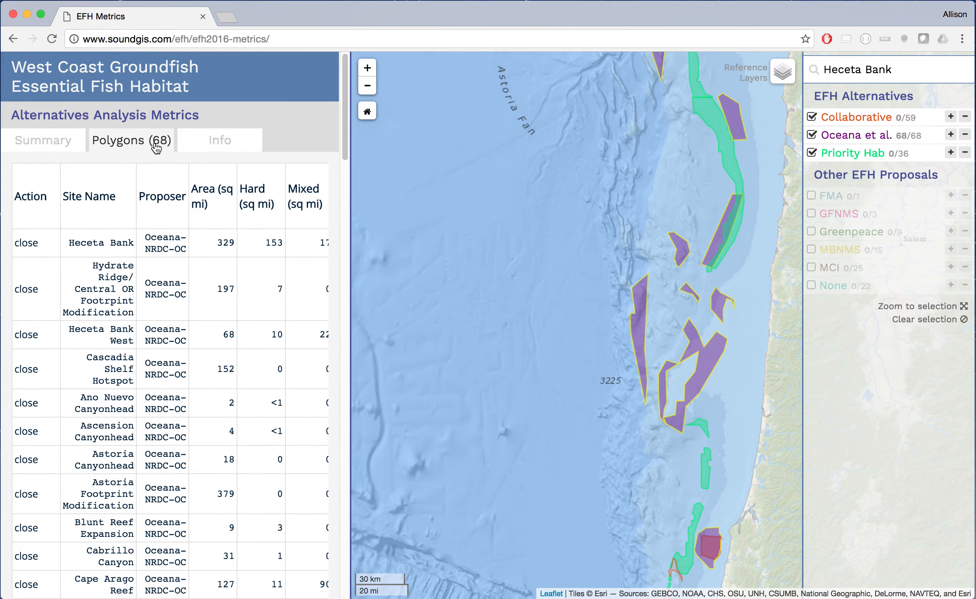
pyautogui.click(44, 146)
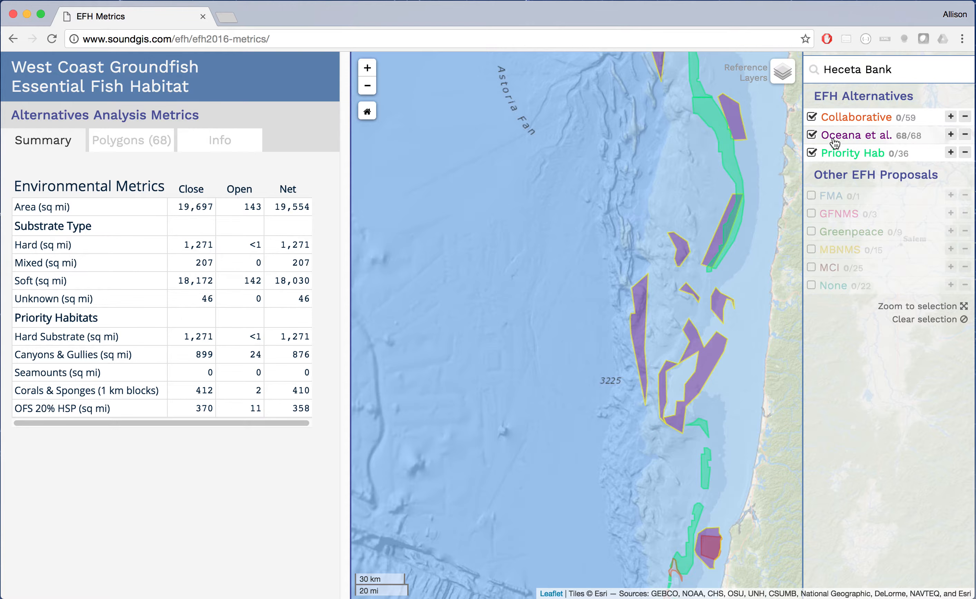
pyautogui.click(946, 311)
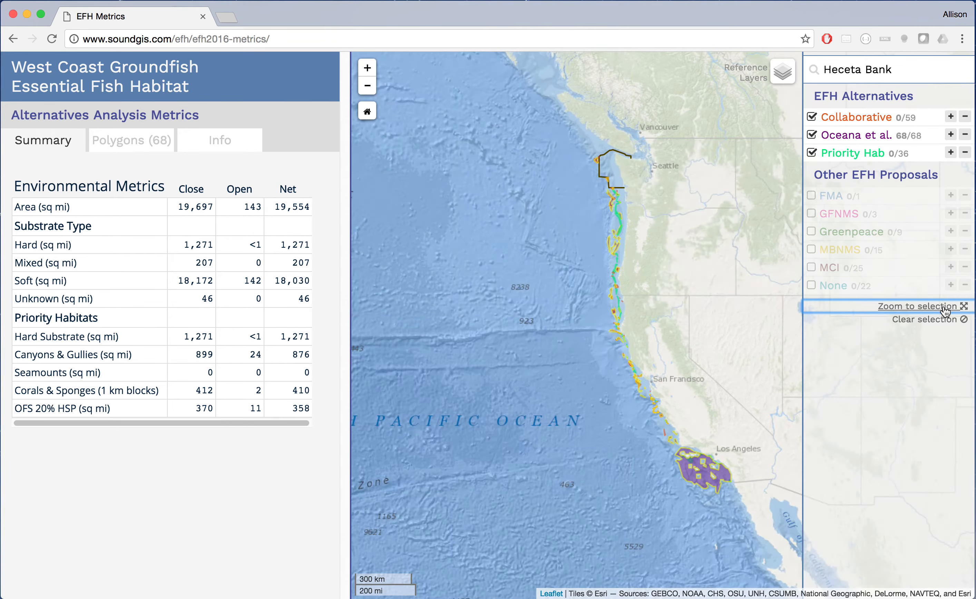
pyautogui.click(897, 69)
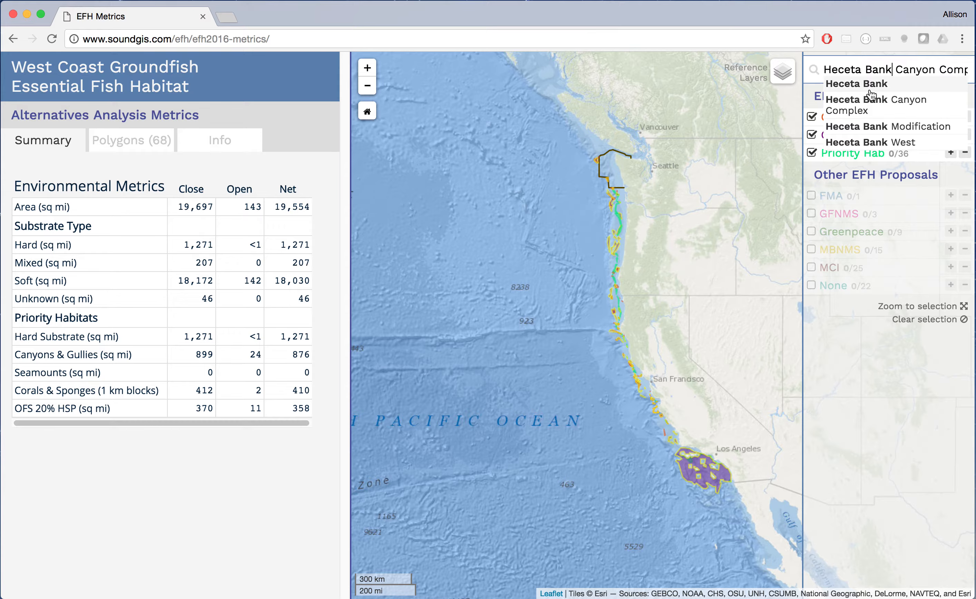
# - Jump to Heceta Bank West, then zoom back out to the full 68-polygon selection
pyautogui.click(870, 142)
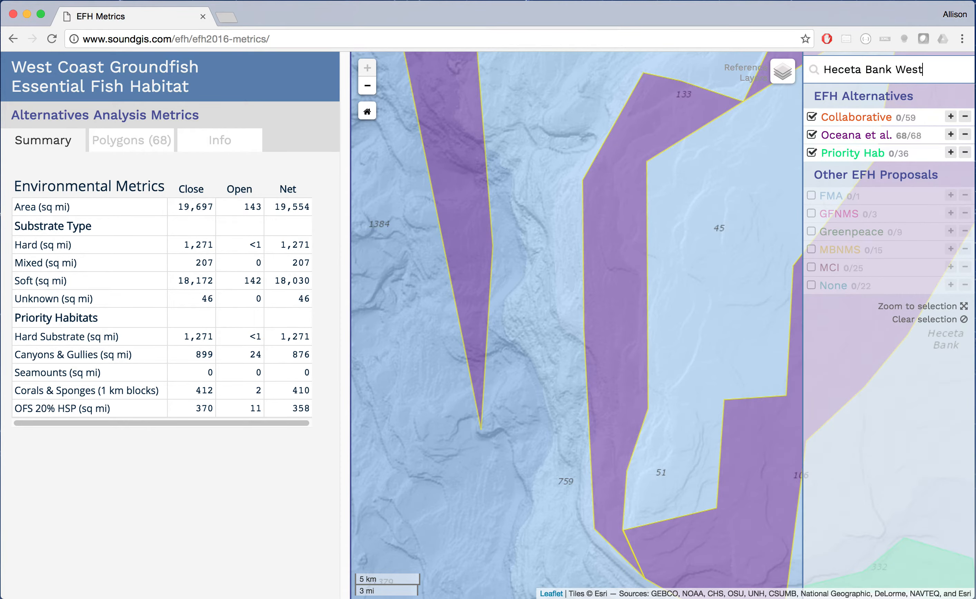
pyautogui.click(937, 307)
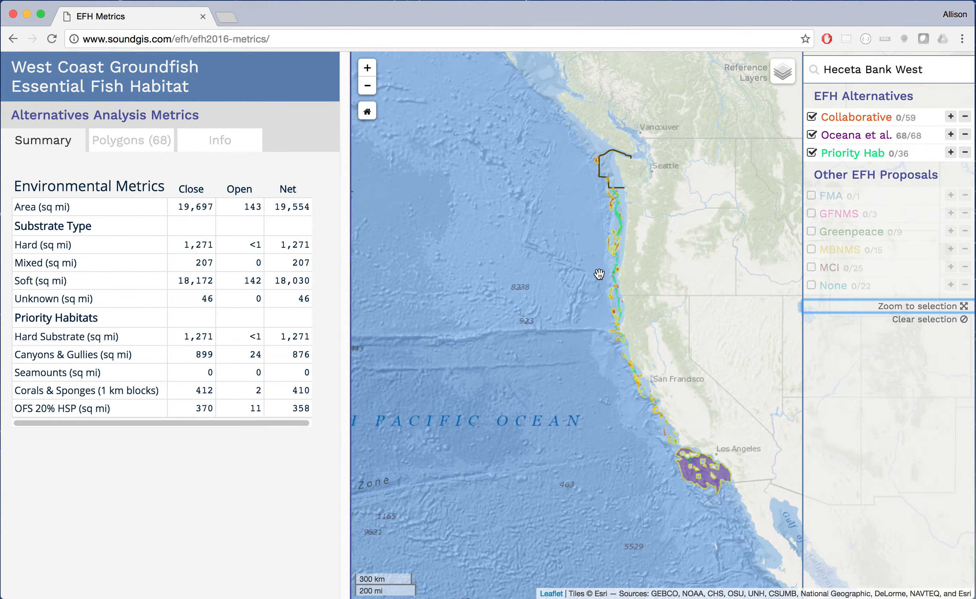
# - Zoom and pan to the southern Oregon coast, showing Priority Hab o-004's details (50 sq mi)
pyautogui.scroll(3, 627, 324)
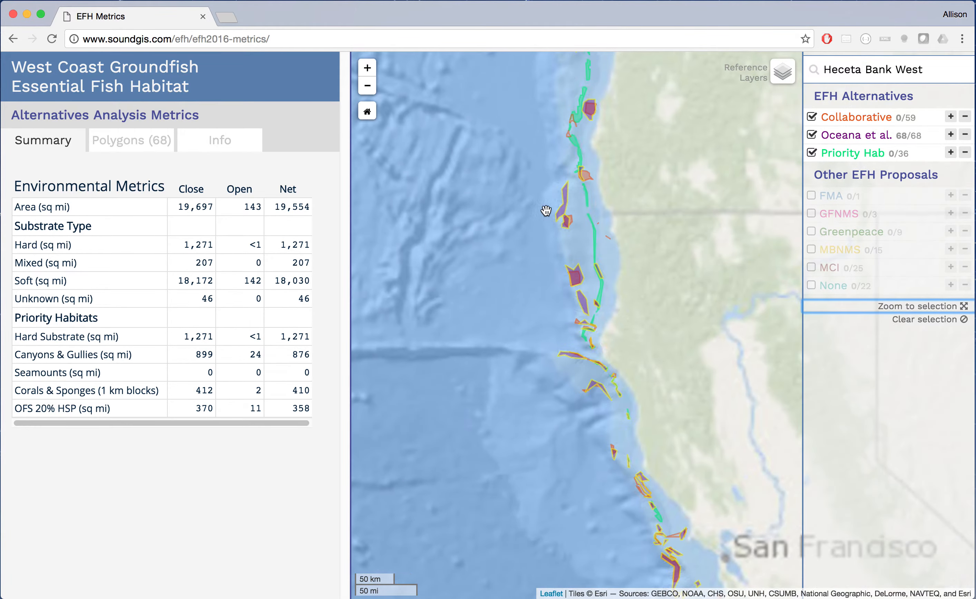
pyautogui.scroll(2, 520, 164)
pyautogui.scroll(-1, 686, 218)
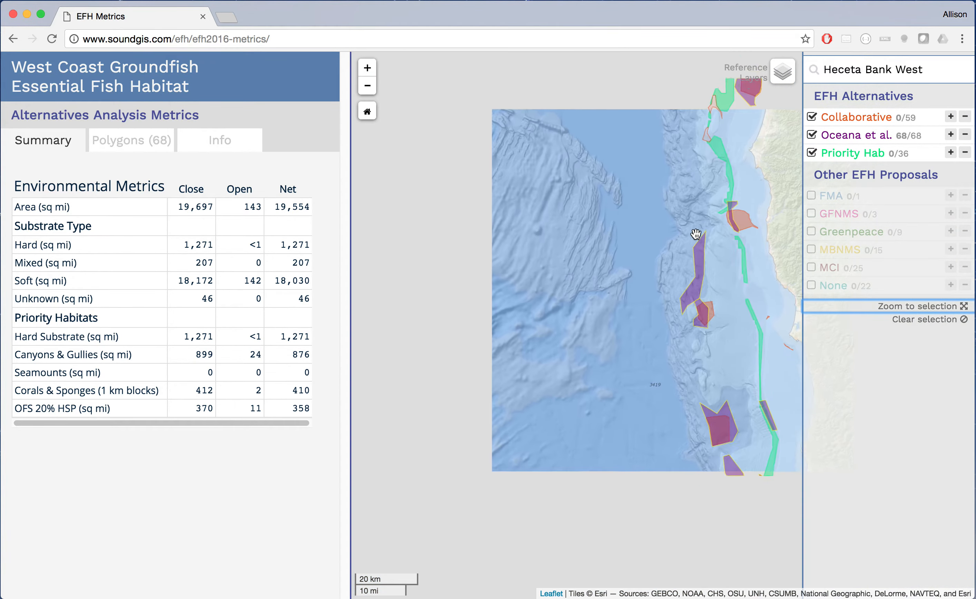
pyautogui.moveTo(691, 371); pyautogui.dragTo(607, 372)
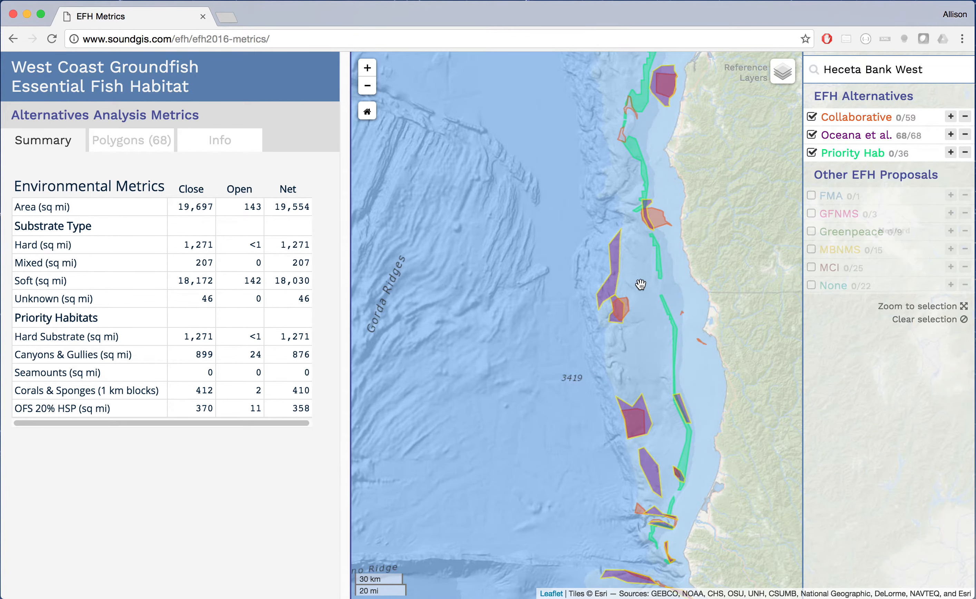
pyautogui.moveTo(612, 188); pyautogui.dragTo(599, 283)
pyautogui.moveTo(582, 124); pyautogui.dragTo(580, 296)
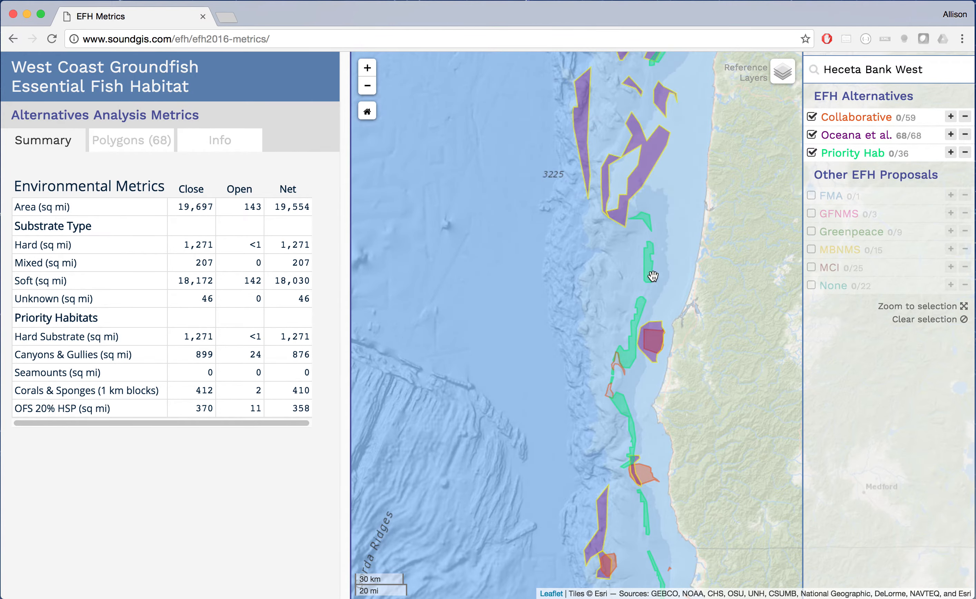
pyautogui.moveTo(647, 275)
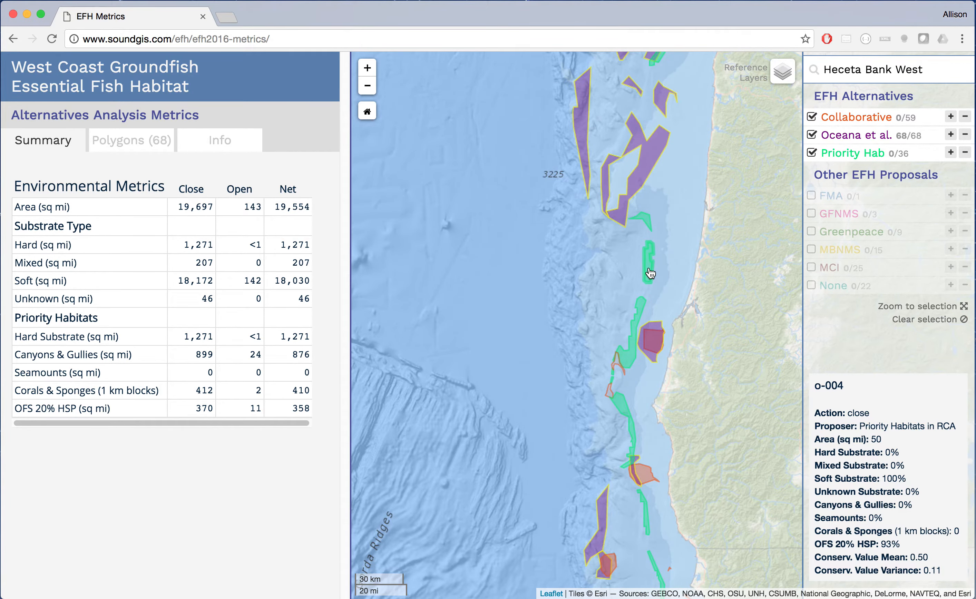
# - Select green polygon o-004, remove all Oceana et al. polygons, and zoom onto it
pyautogui.click(650, 274)
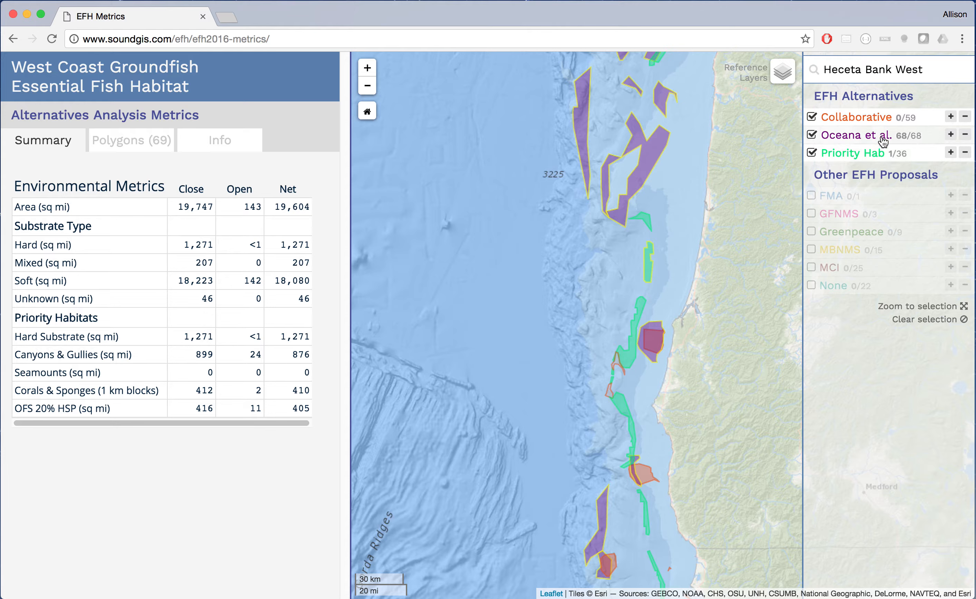
pyautogui.click(966, 136)
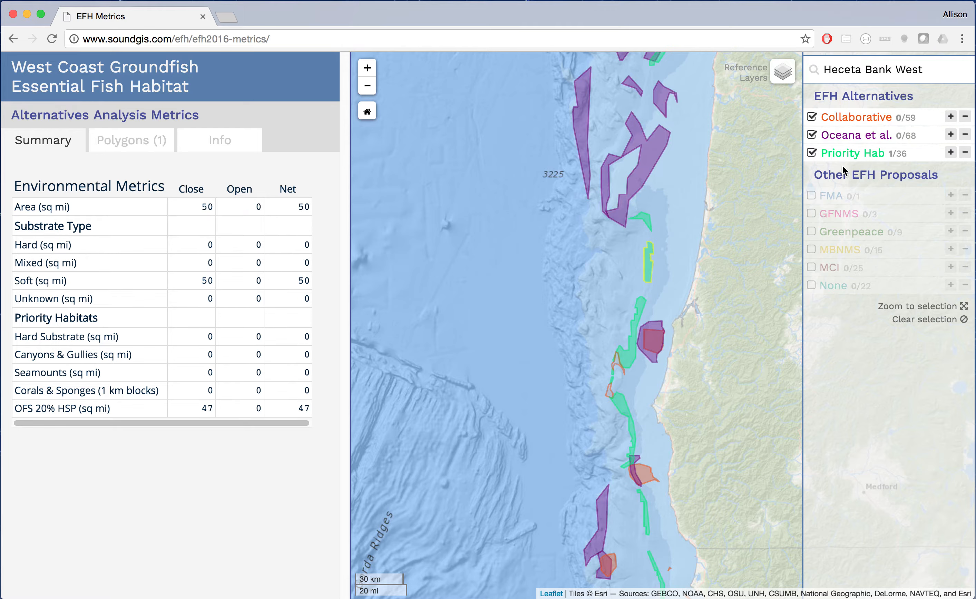
pyautogui.click(927, 309)
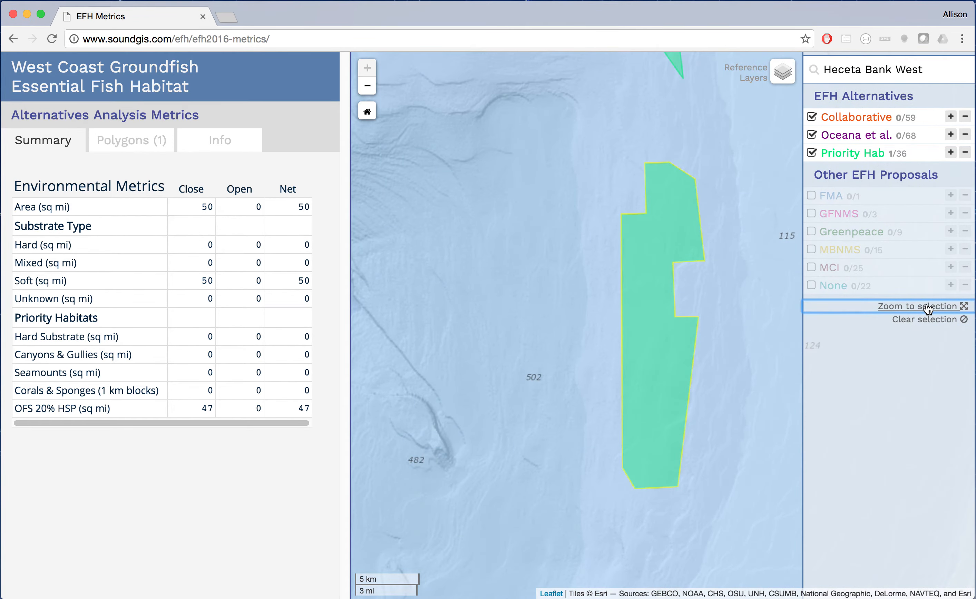
pyautogui.moveTo(645, 292)
# - Review the one-polygon table, clear the selection, and return the map to its home extent
pyautogui.click(141, 142)
pyautogui.click(58, 146)
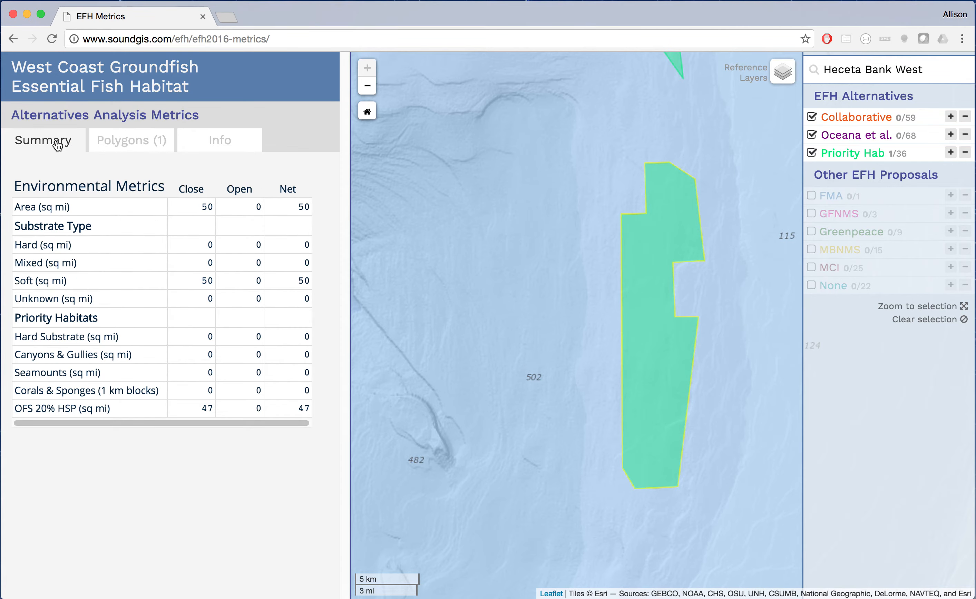
pyautogui.click(125, 148)
pyautogui.moveTo(697, 242)
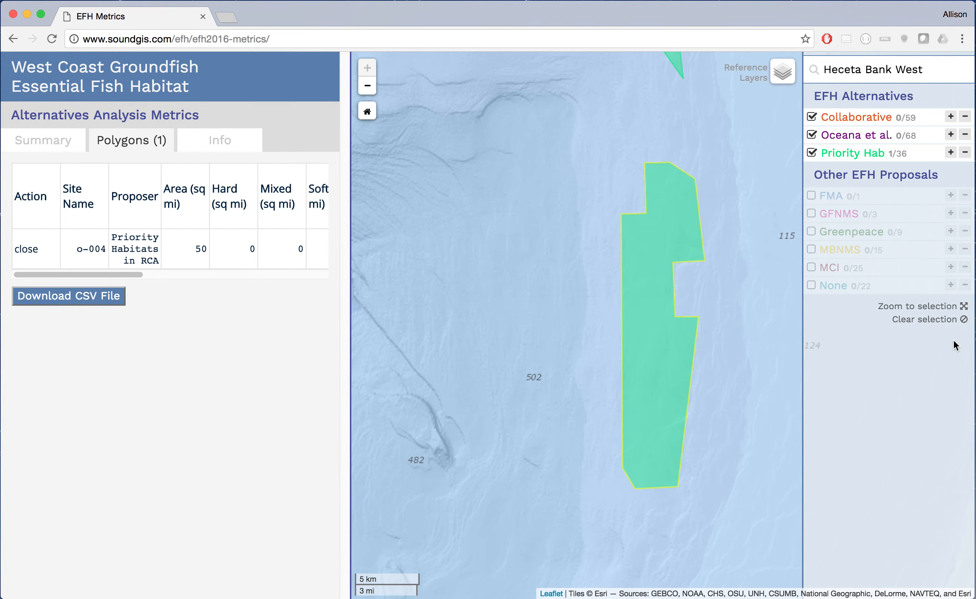
pyautogui.click(939, 320)
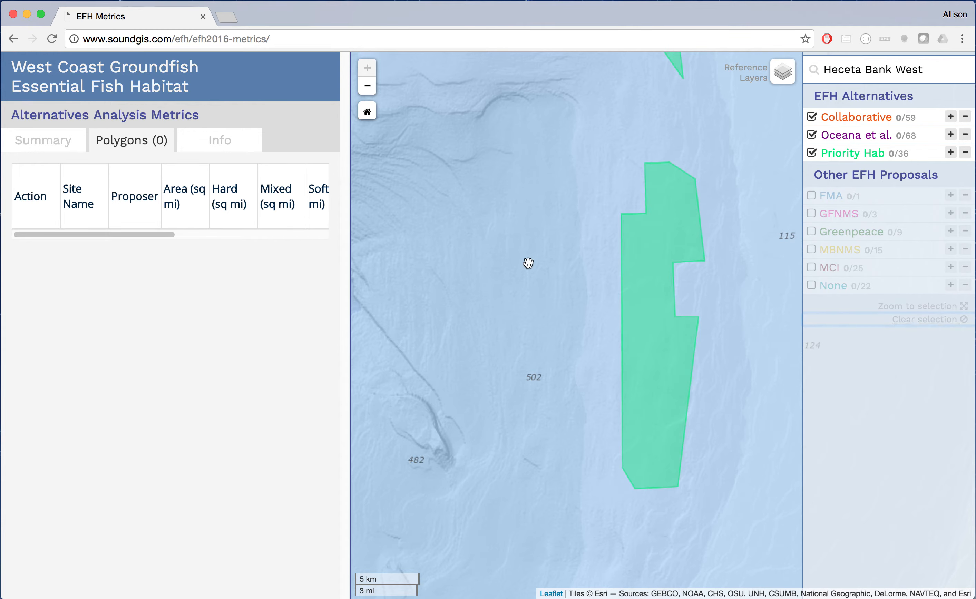
pyautogui.click(367, 112)
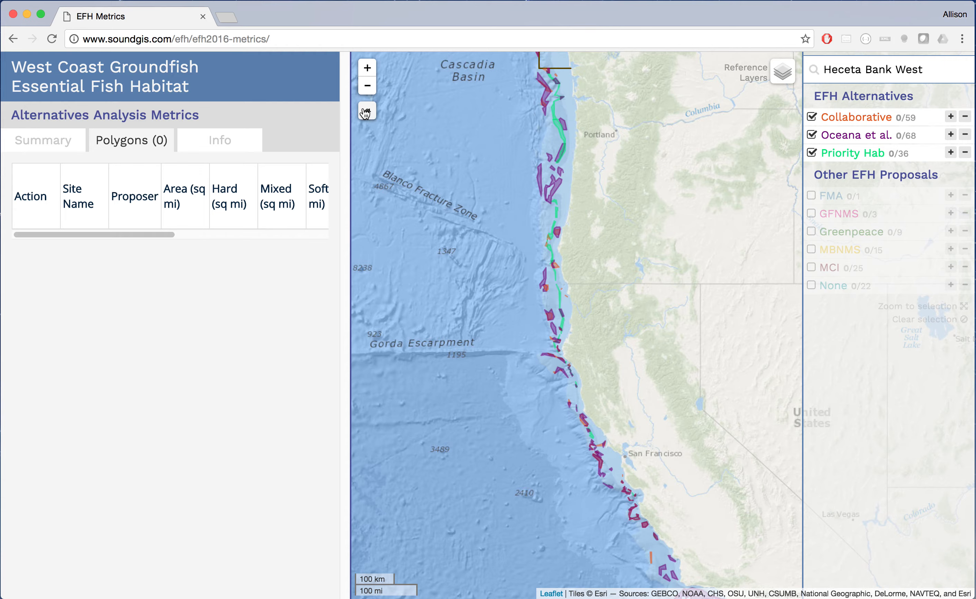
# - Overlay the Trawl RCA and EFH Conservation Areas layers, zoomed to the coast near Astoria Canyon
pyautogui.moveTo(774, 72)
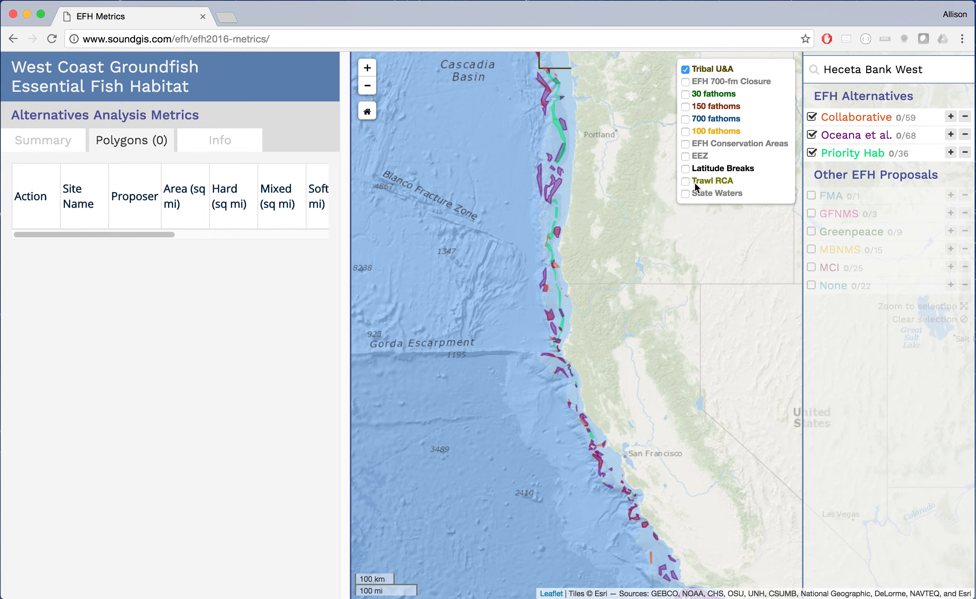
pyautogui.click(685, 182)
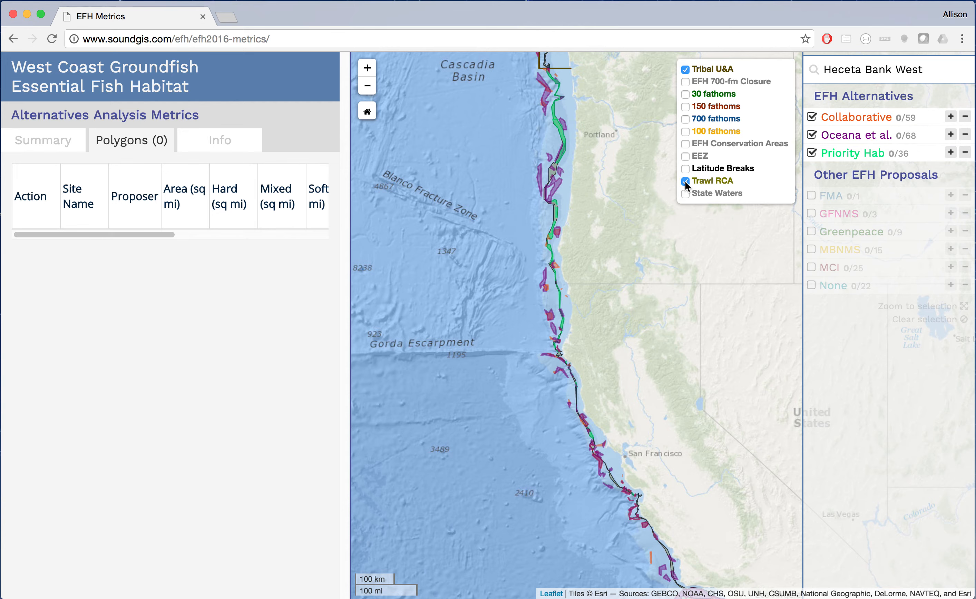
pyautogui.click(685, 143)
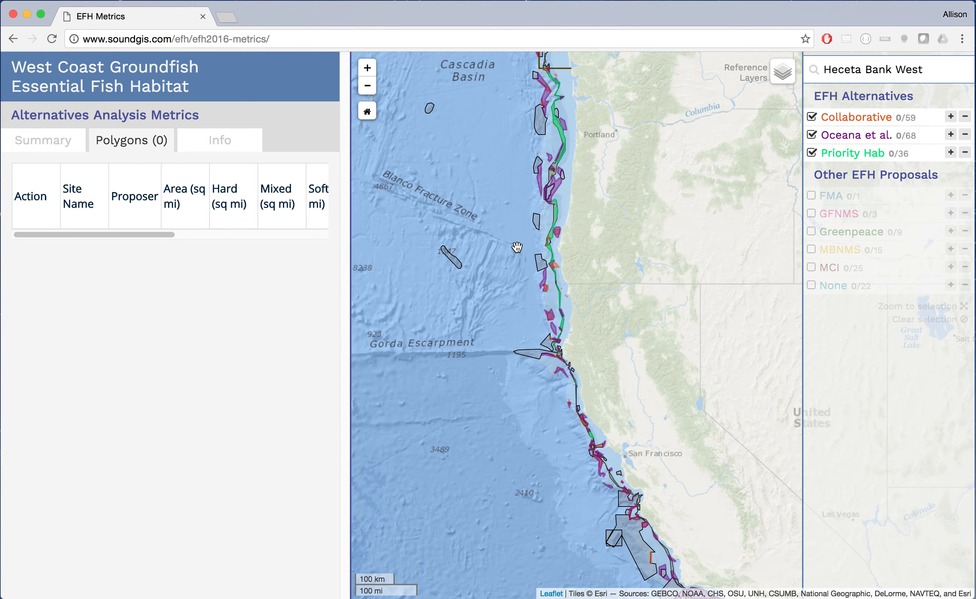
pyautogui.scroll(1, 517, 247)
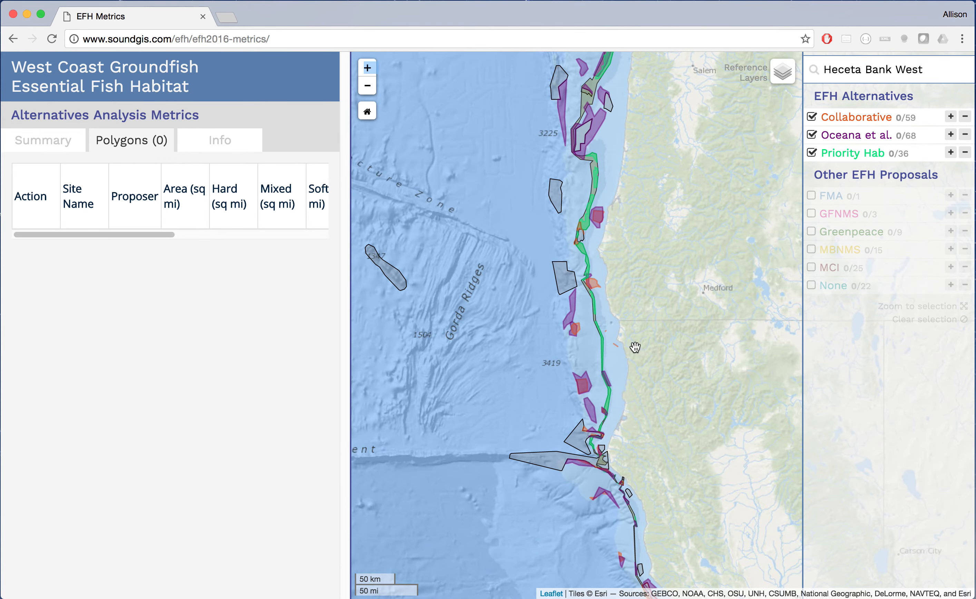
pyautogui.moveTo(634, 133); pyautogui.dragTo(632, 265)
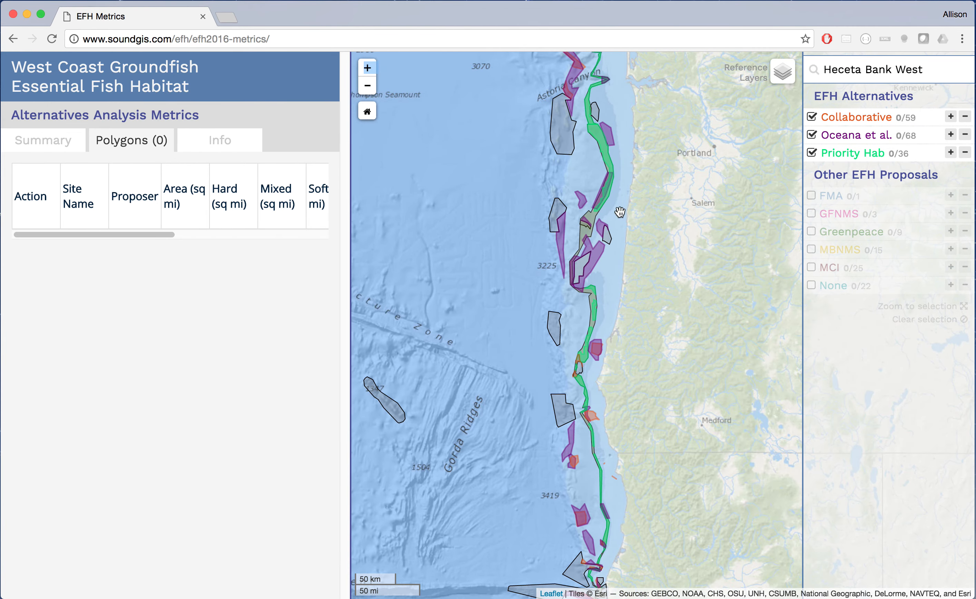
pyautogui.scroll(1, 620, 212)
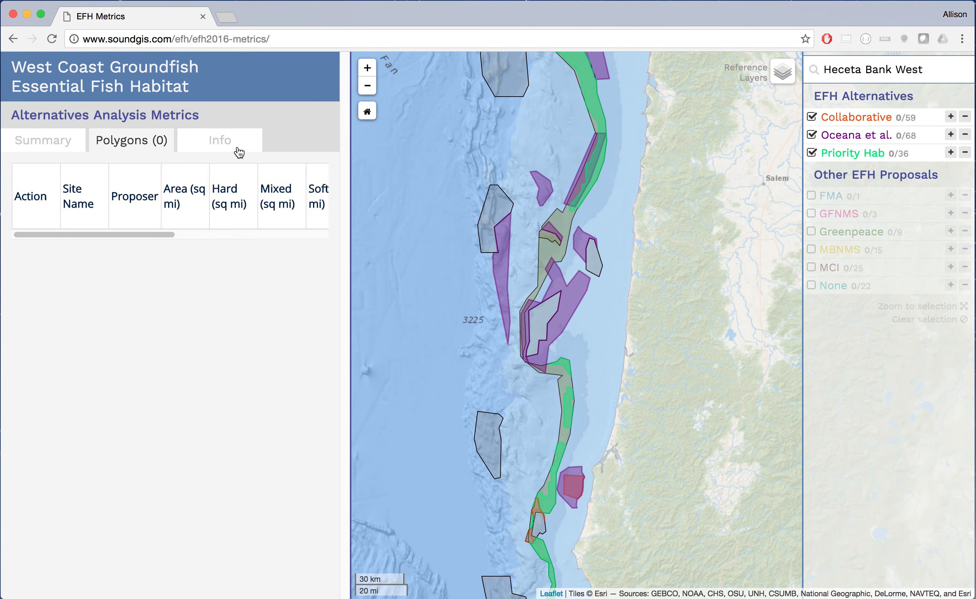
# - Show the Info tab's Council background and scroll down to 'How to Use this Tool'
pyautogui.click(224, 143)
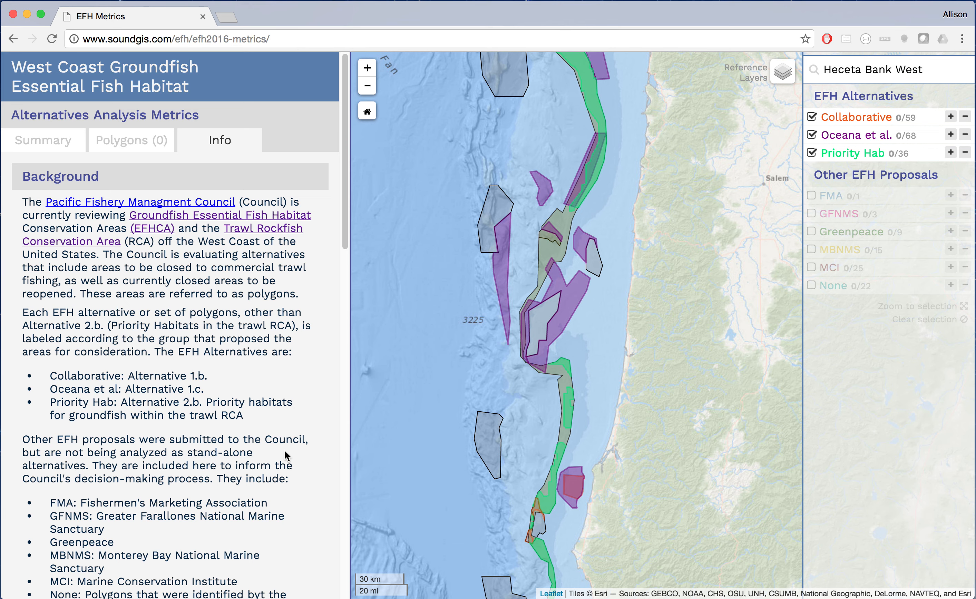
pyautogui.scroll(-10, 282, 454)
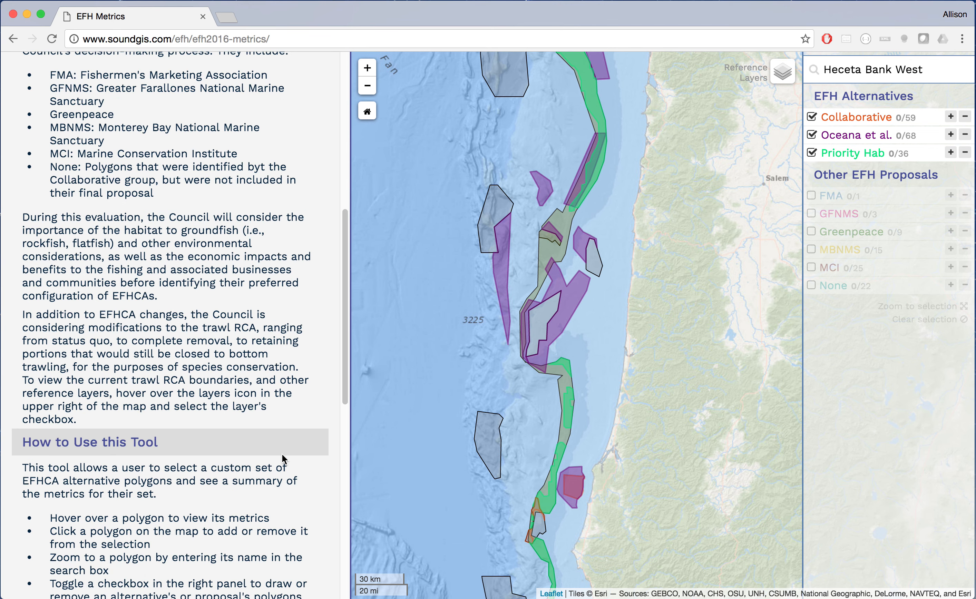
pyautogui.scroll(-8, 282, 454)
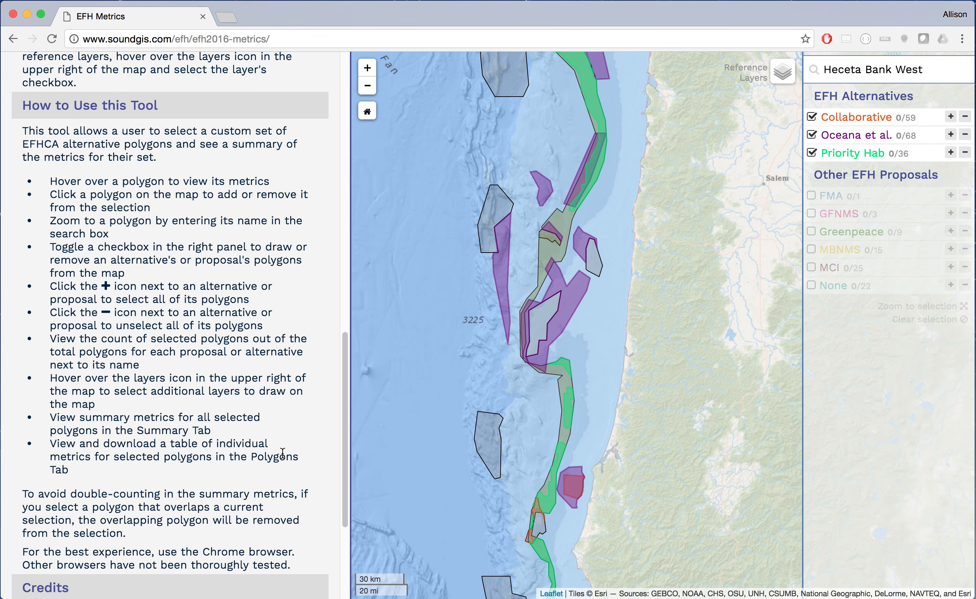